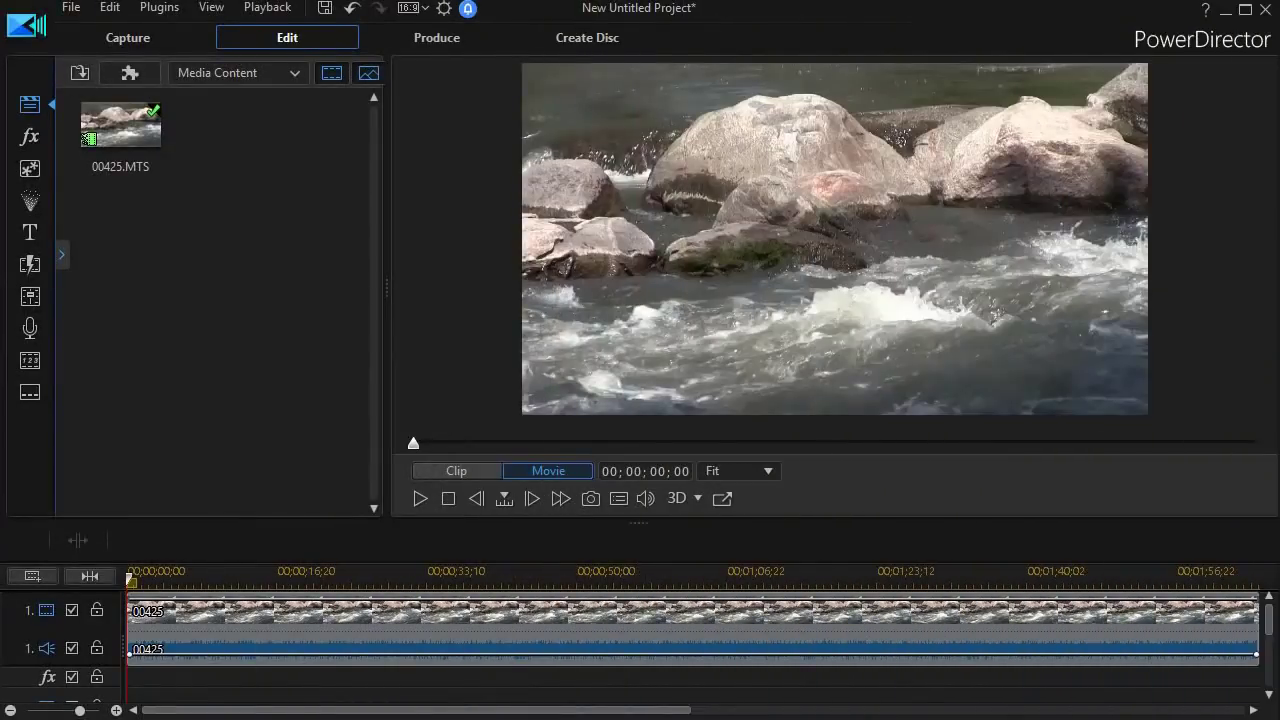
Open the Video Speed power tool for the 00425 clip on the timeline
left_click(481, 620)
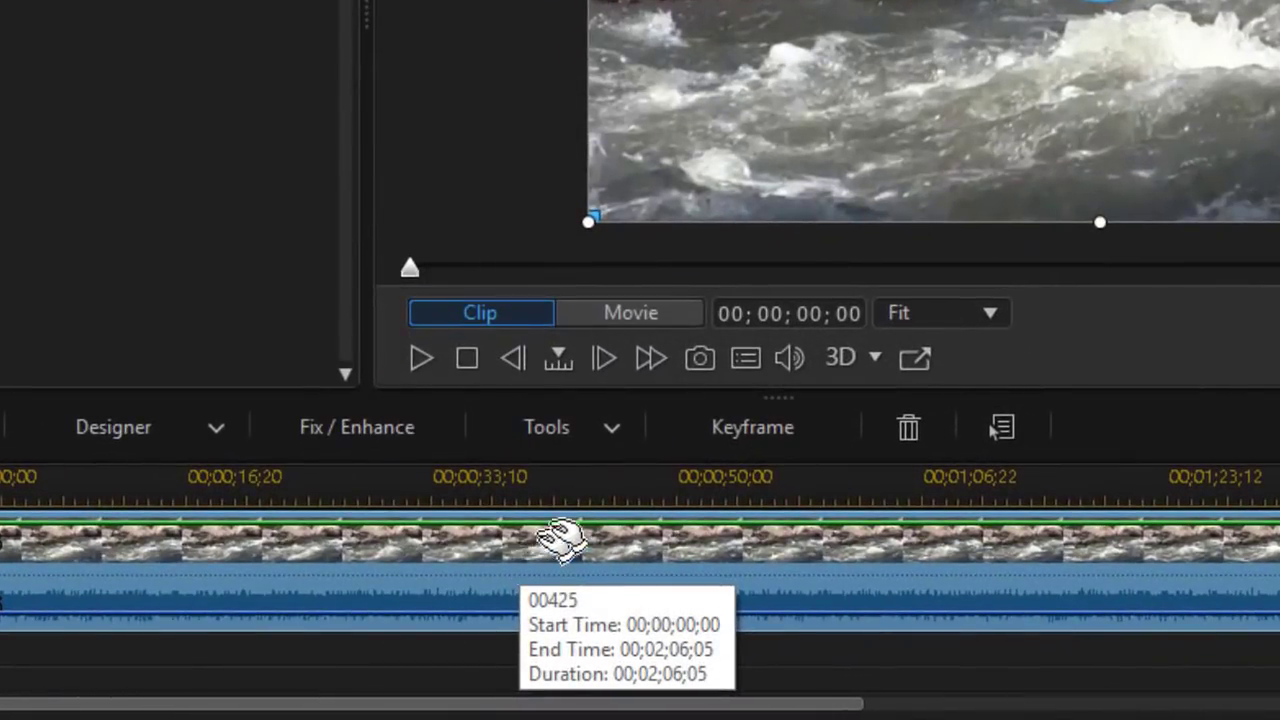
left_click(608, 418)
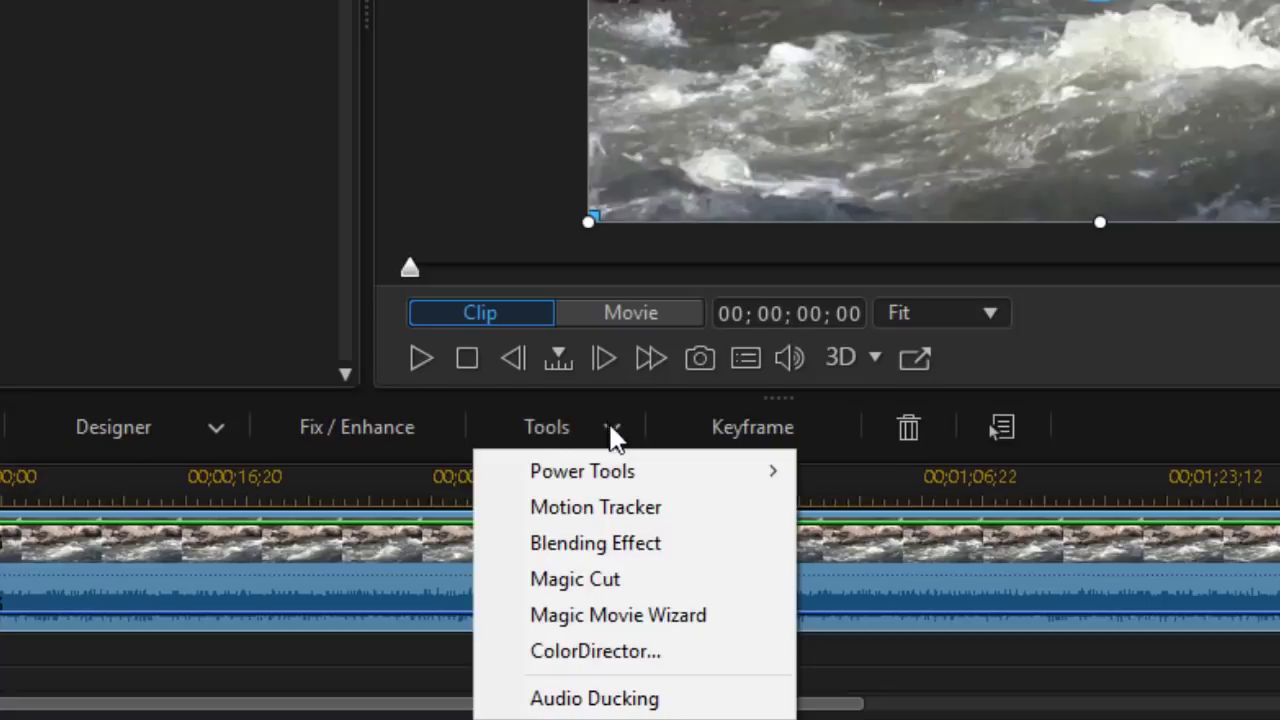
mouse_move(606, 471)
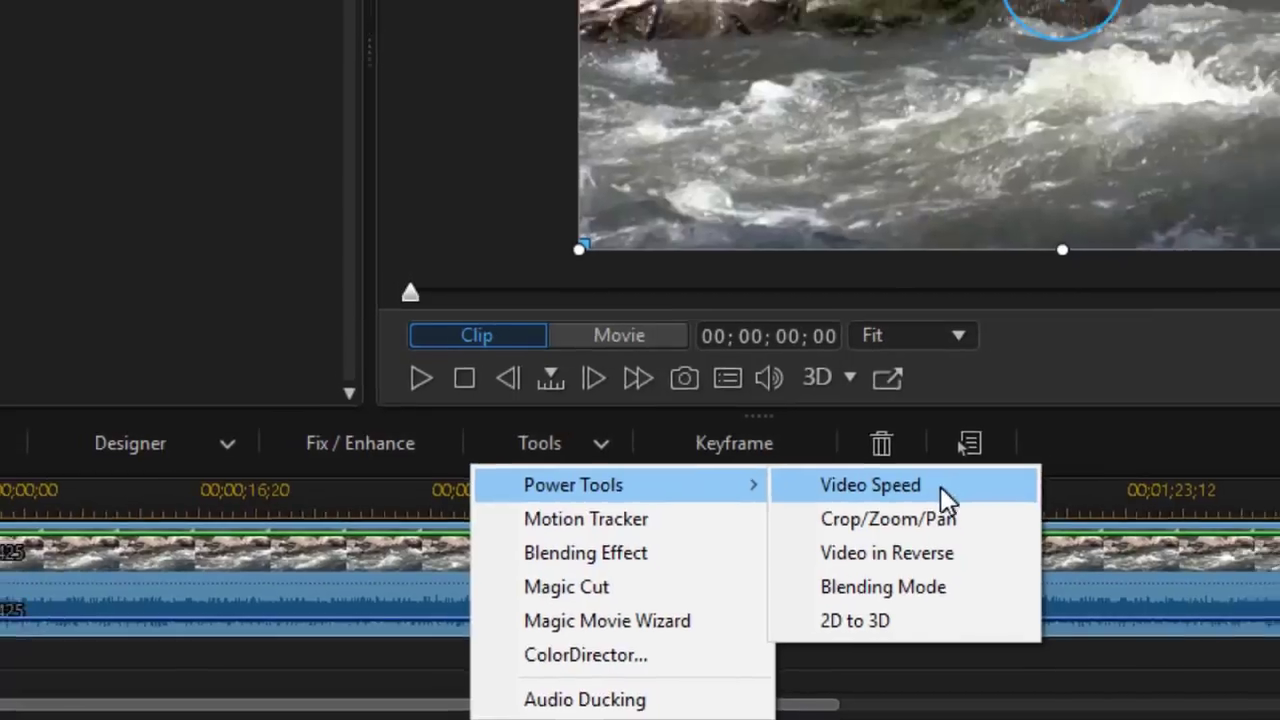
left_click(970, 474)
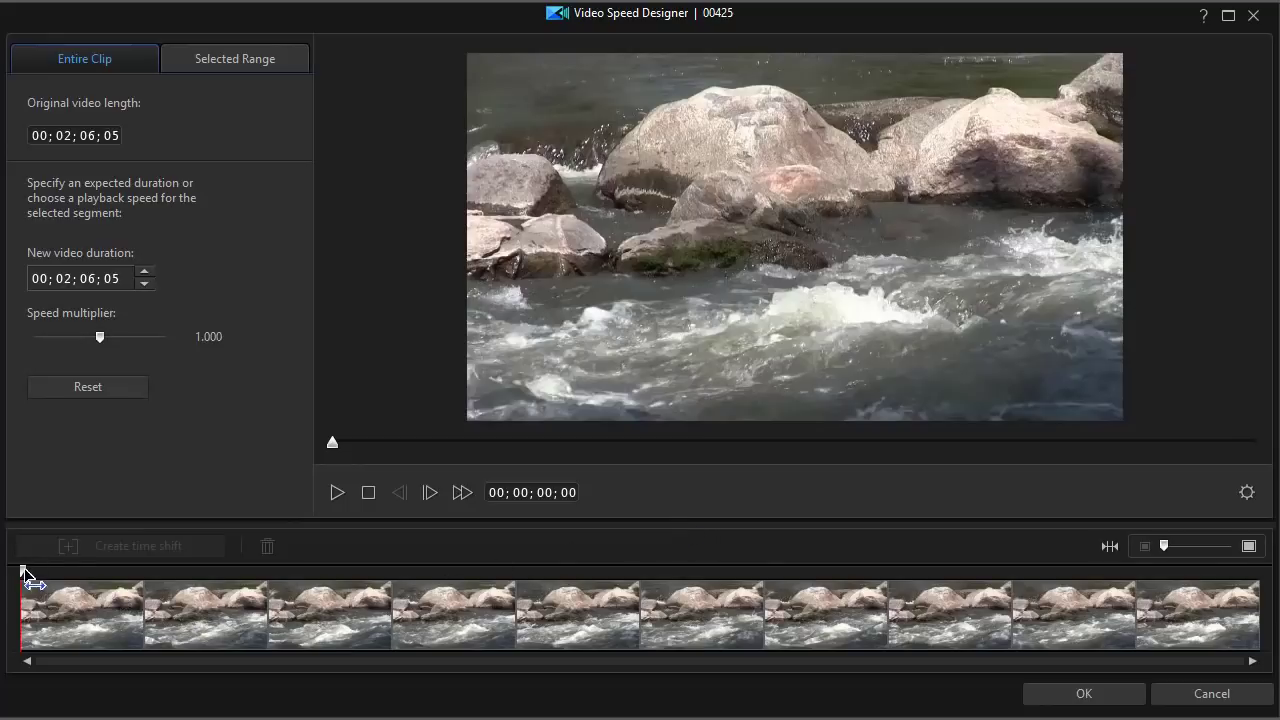
Create a time shift for a selected range of the clip, starting at 00;00;25;24
left_click_drag(25, 578, 276, 606)
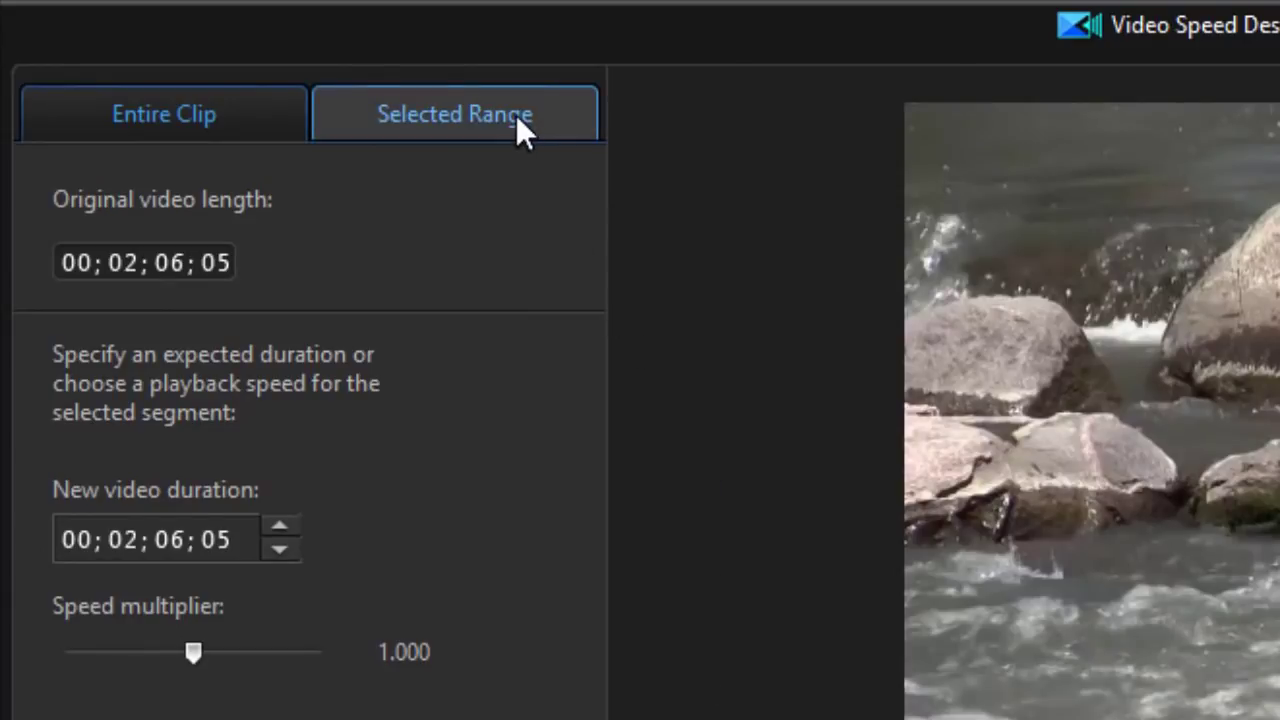
left_click(550, 131)
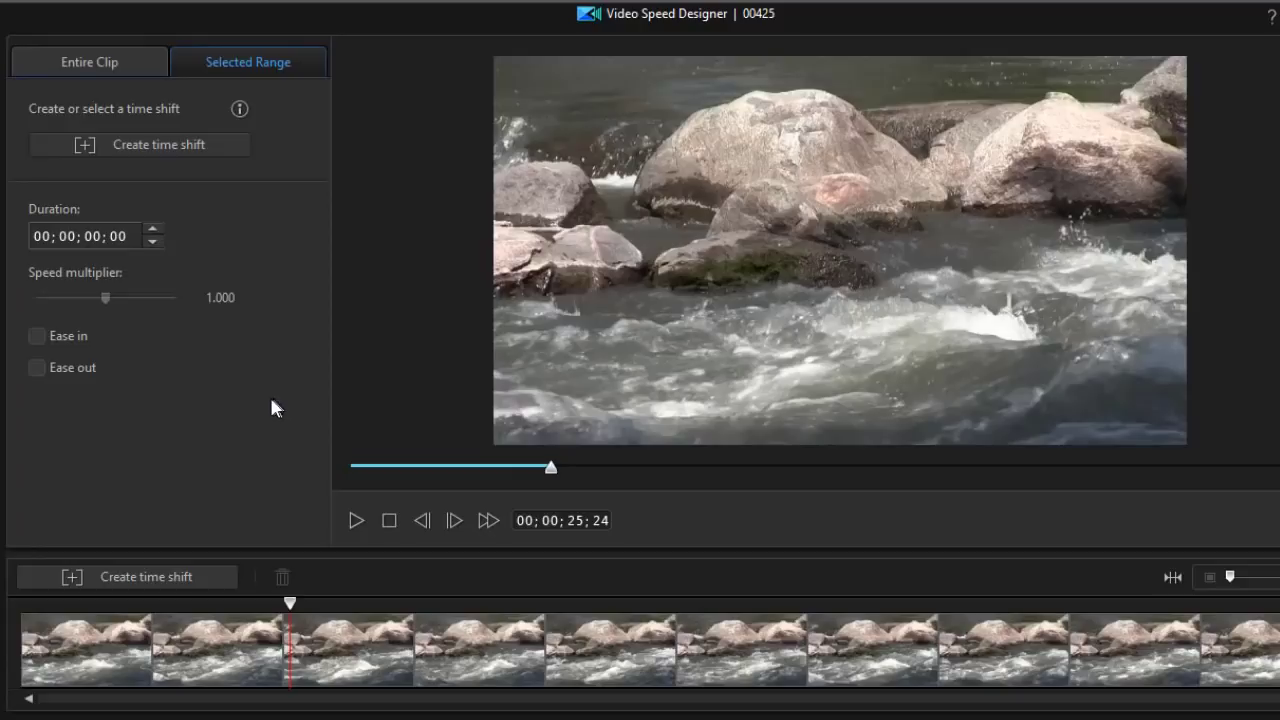
left_click(203, 579)
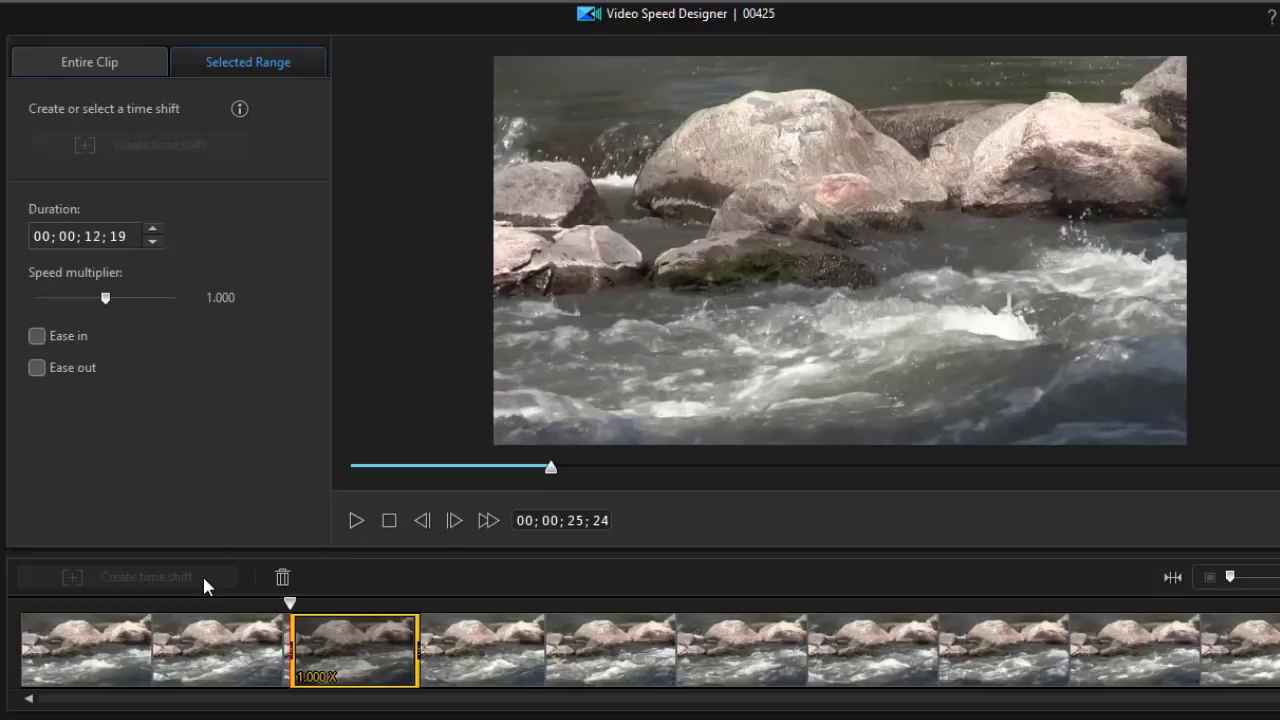
Extend the end of the time shift frame by frame until its duration is 00;00;14;15
left_click(417, 650)
left_click_drag(419, 651, 433, 657)
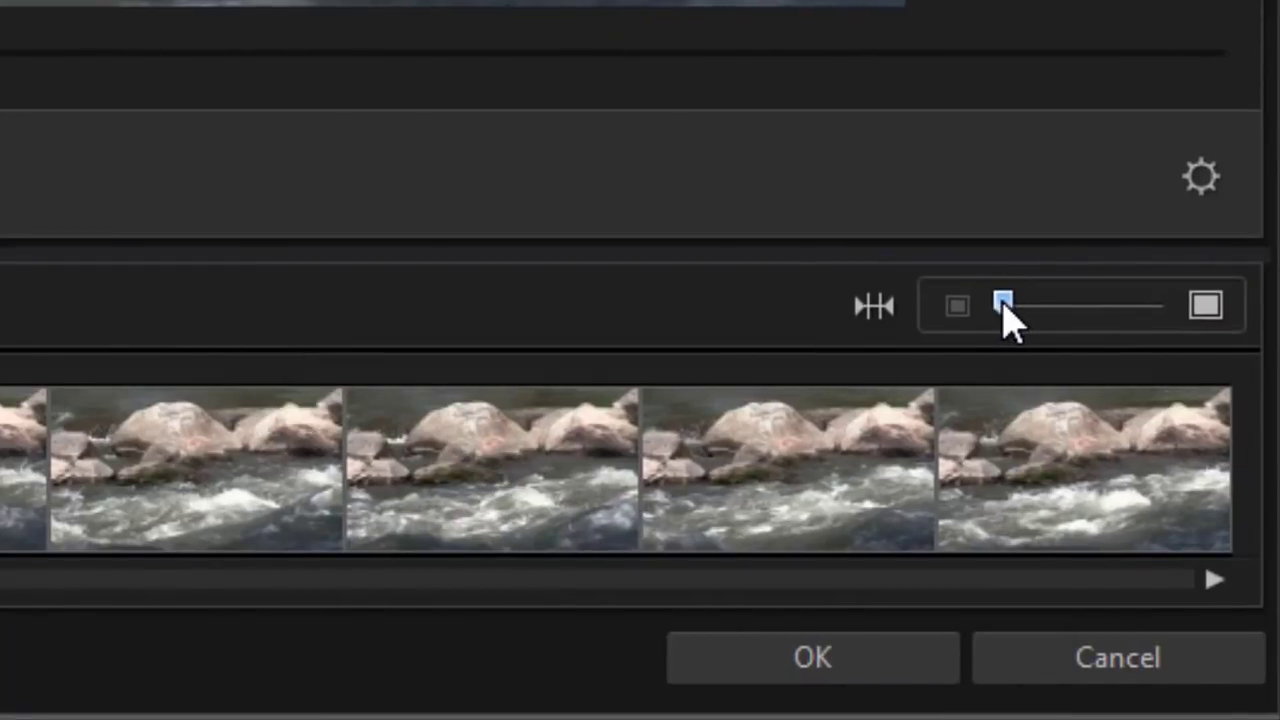
left_click_drag(1004, 304, 1166, 305)
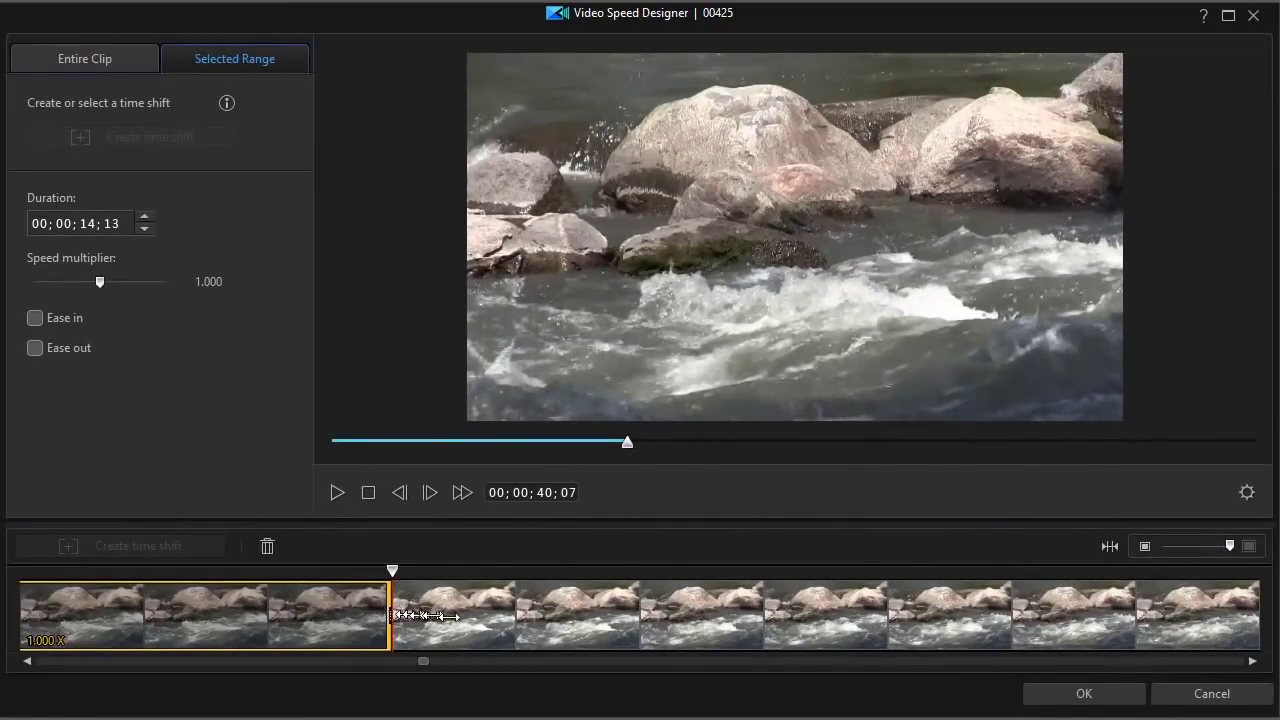
left_click_drag(392, 615, 514, 615)
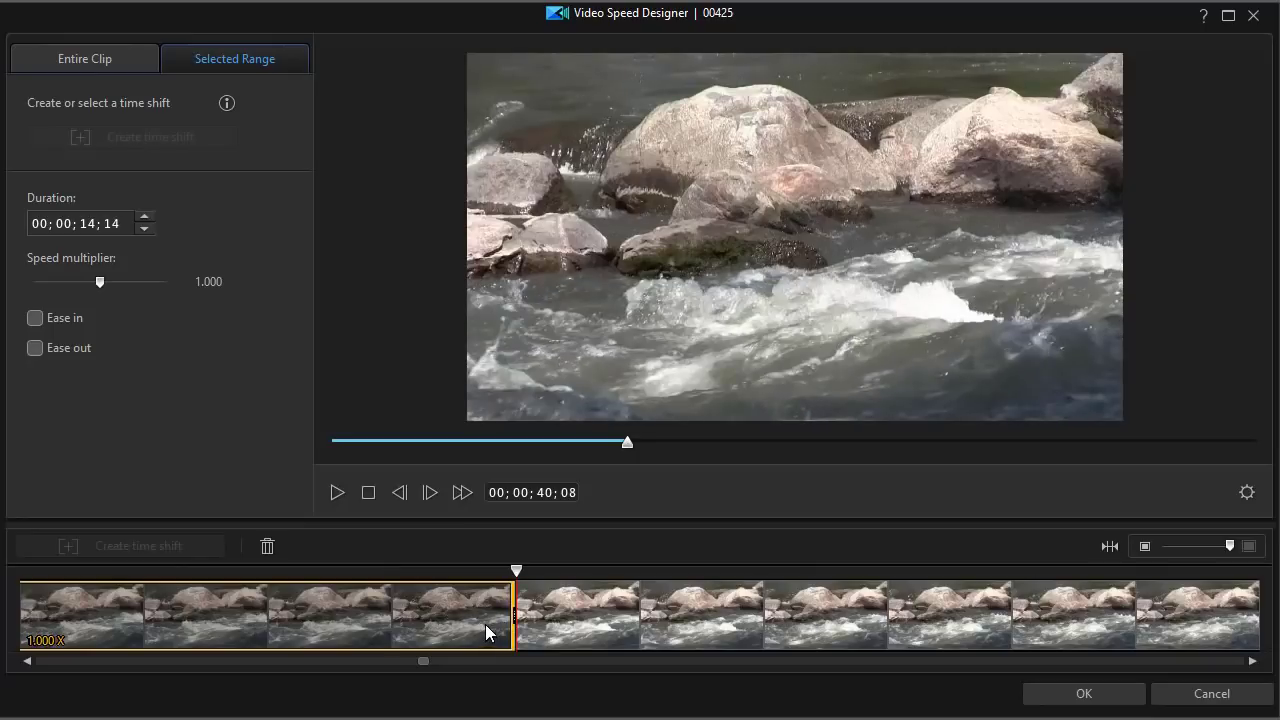
mouse_move(597, 618)
left_mouse_down()
mouse_move(614, 616)
mouse_move(609, 634)
left_mouse_up()
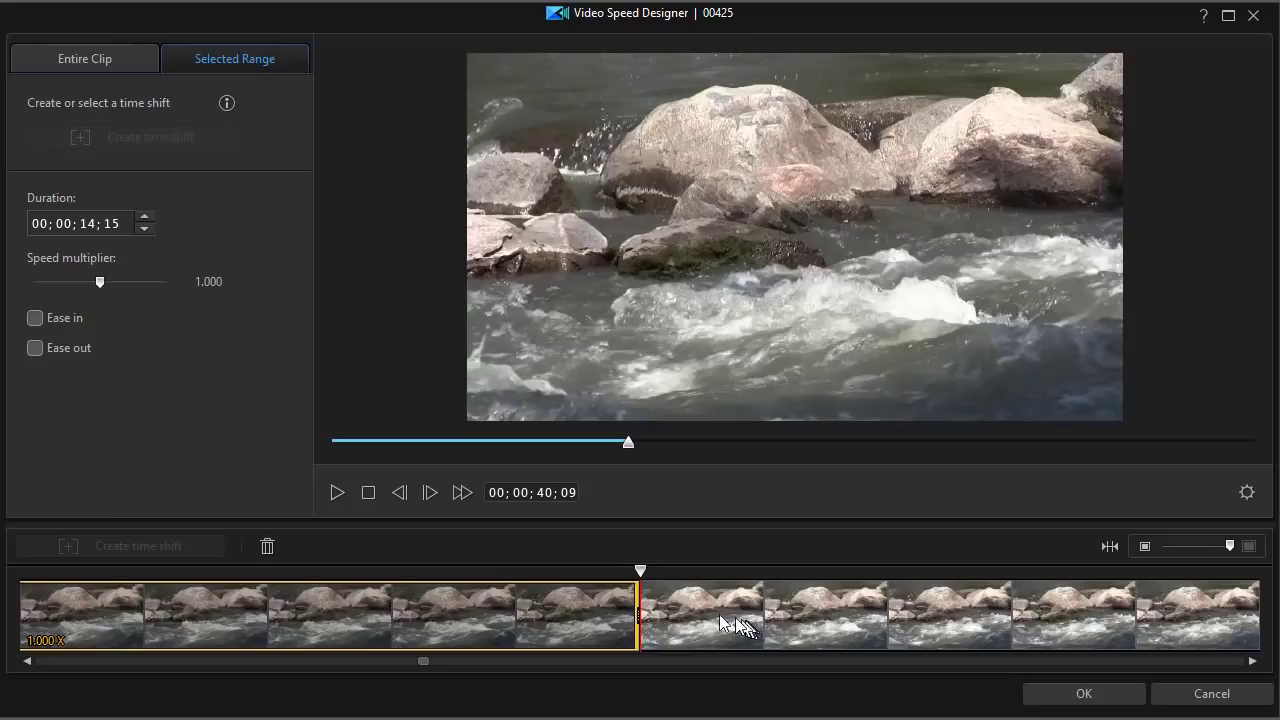
left_click_drag(1226, 546, 1168, 548)
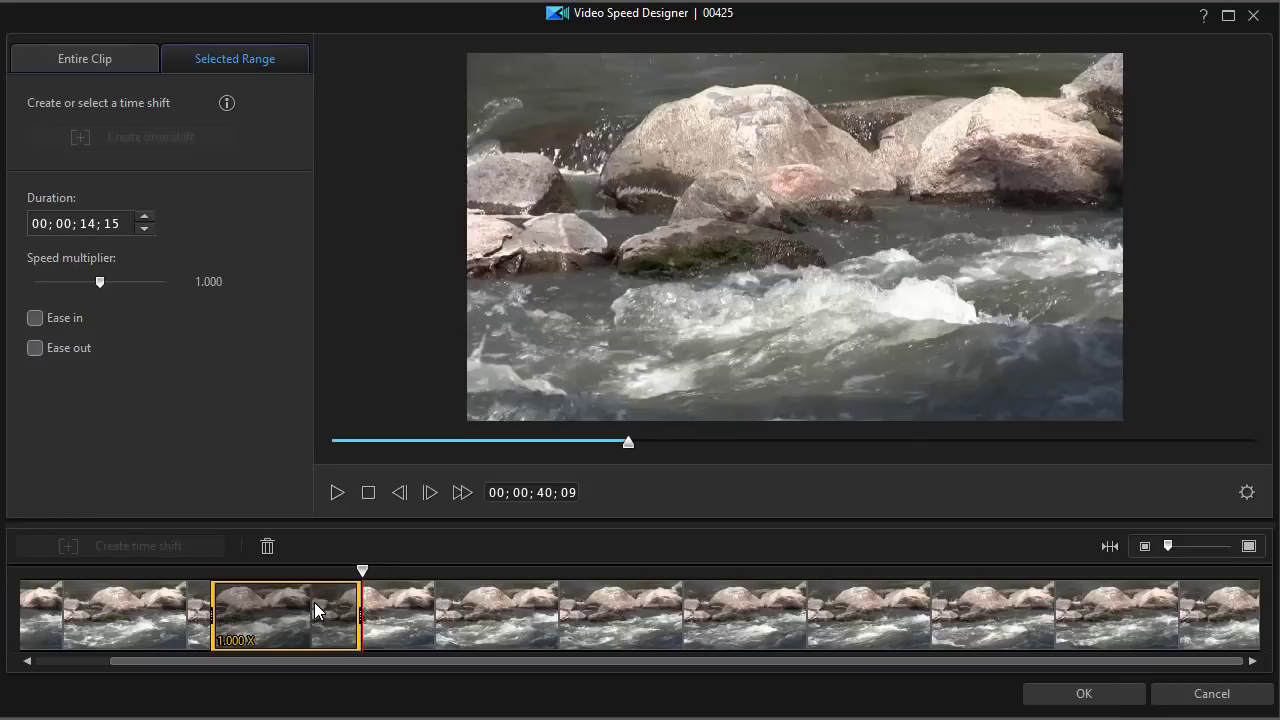
Set the time shift's speed multiplier to 5
mouse_move(186, 288)
left_click_drag(192, 280, 236, 282)
type("5")
key("Return")
Add a second time shift starting at 00;00;45;15, shortened to 00;00;03;01 of footage, with a speed multiplier of 0.350
left_click(477, 578)
left_click_drag(480, 578, 417, 578)
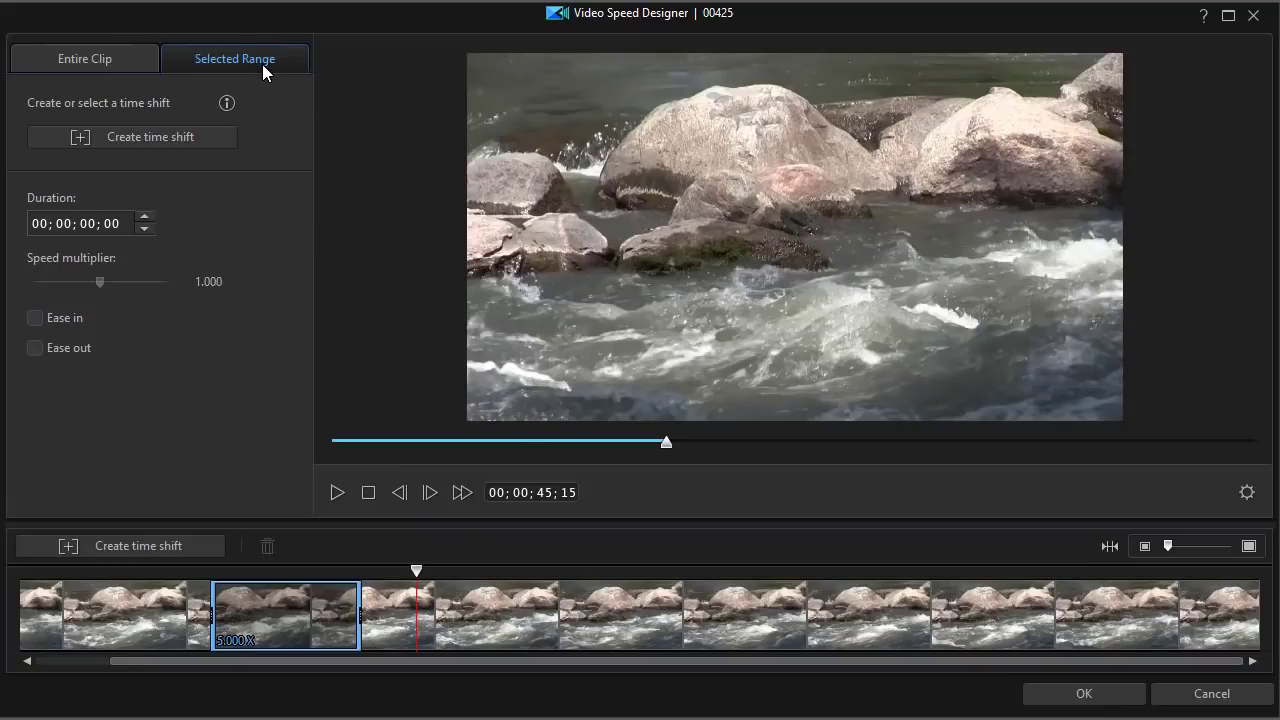
left_click(133, 551)
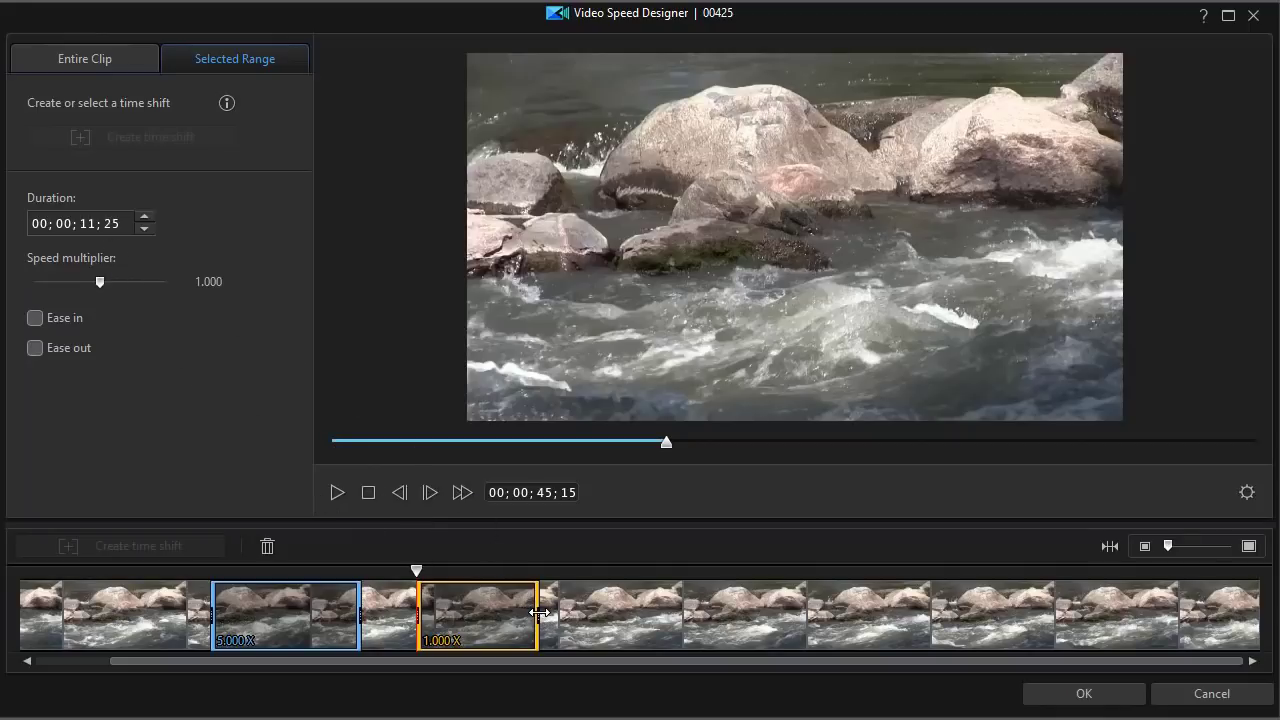
left_click_drag(537, 609, 448, 612)
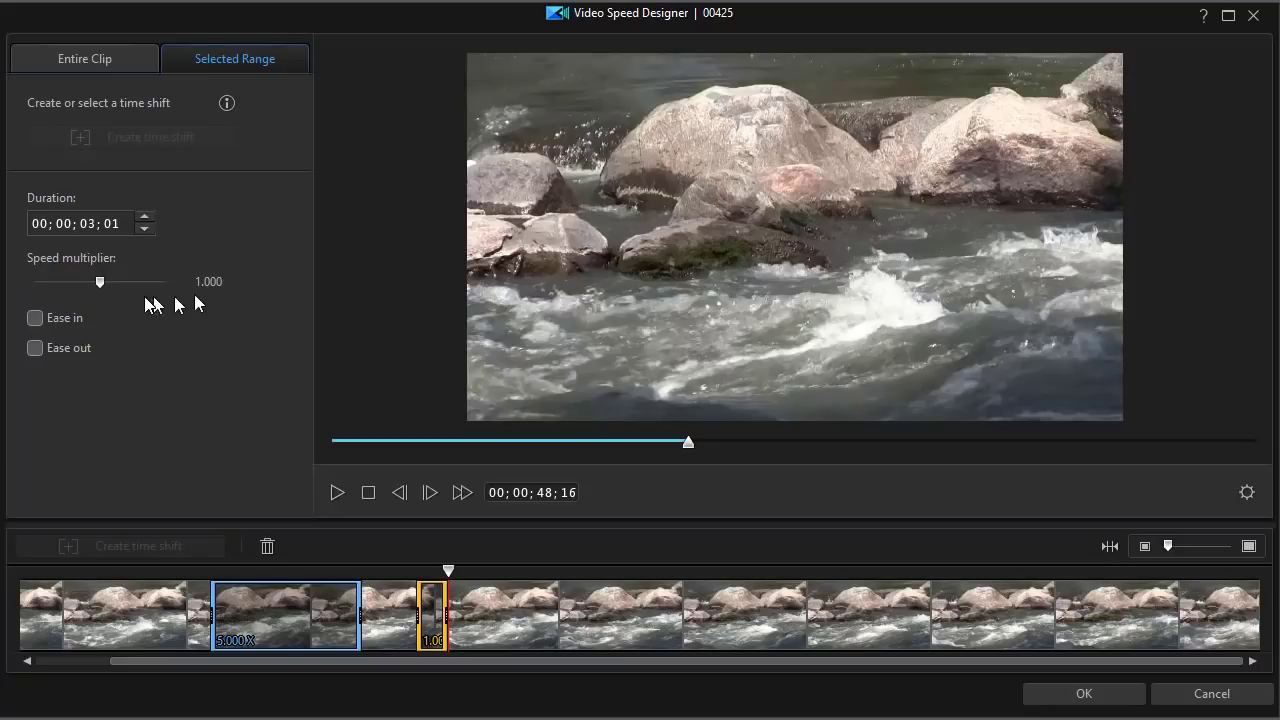
left_click(231, 285)
left_click_drag(100, 286, 57, 296)
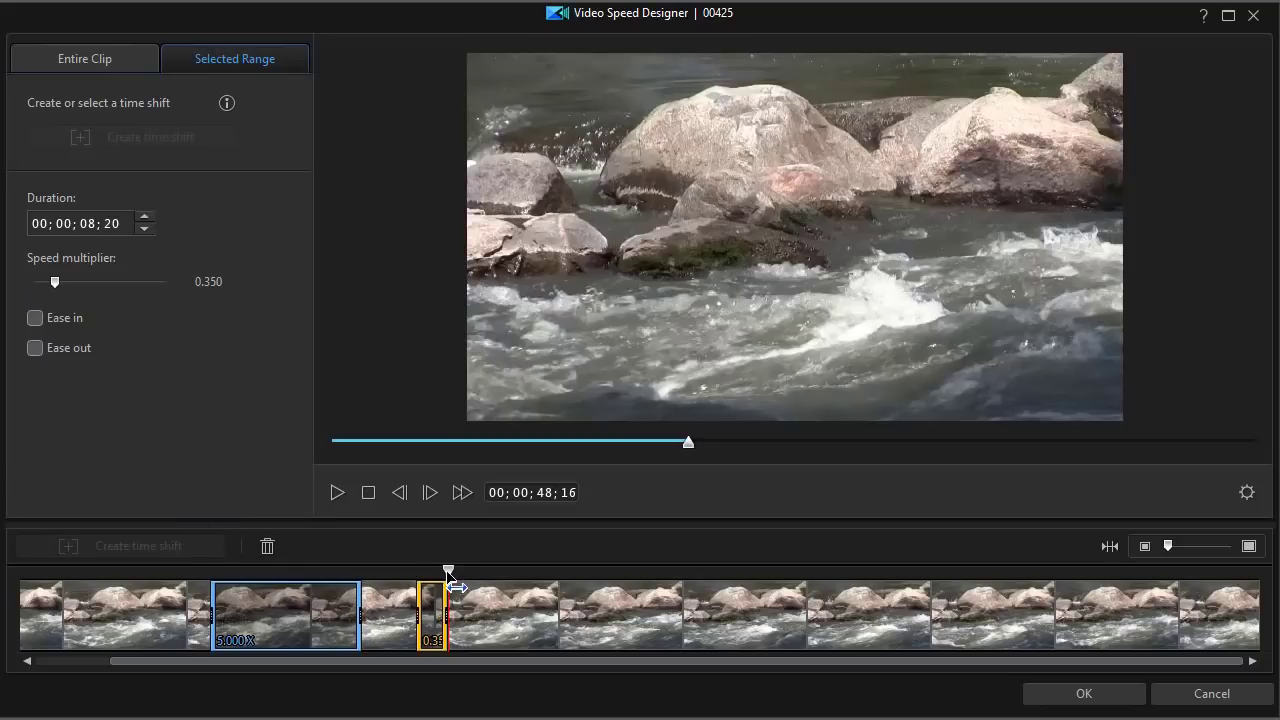
Preview both time shifts from 00;00;22;20, apply the speed changes to the clip and close the power tool settings
left_click(180, 565)
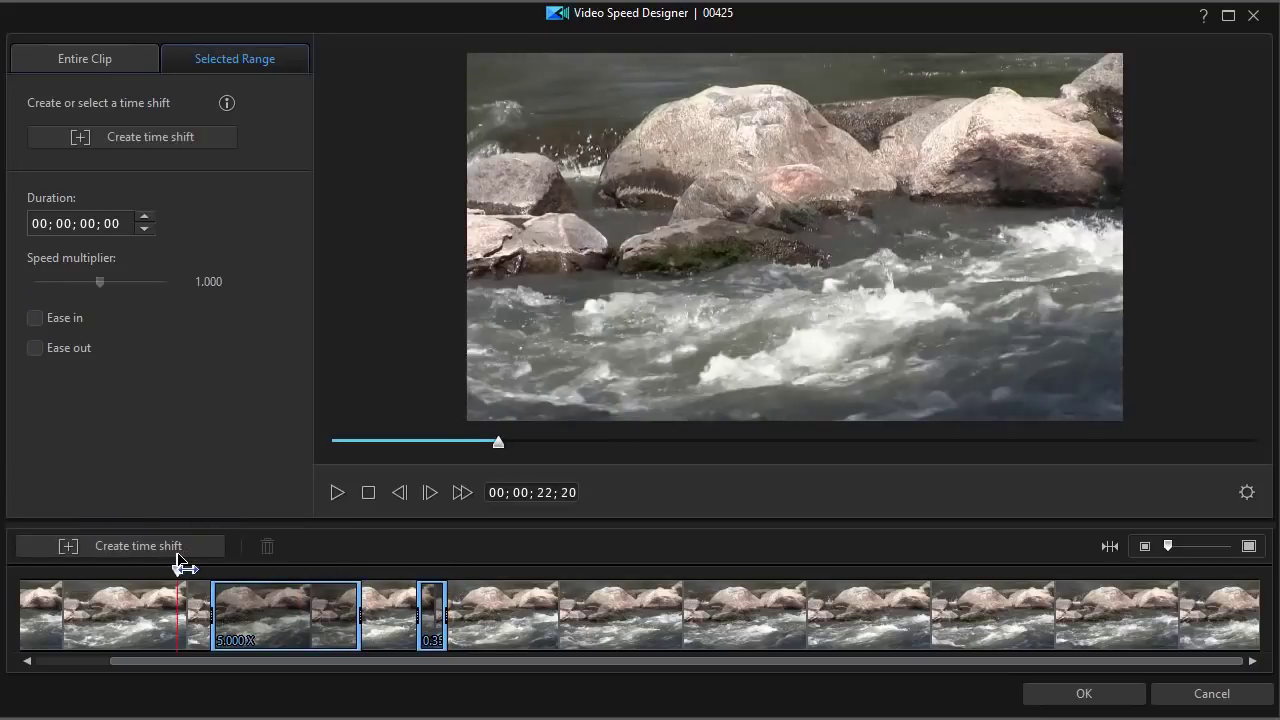
left_click(337, 492)
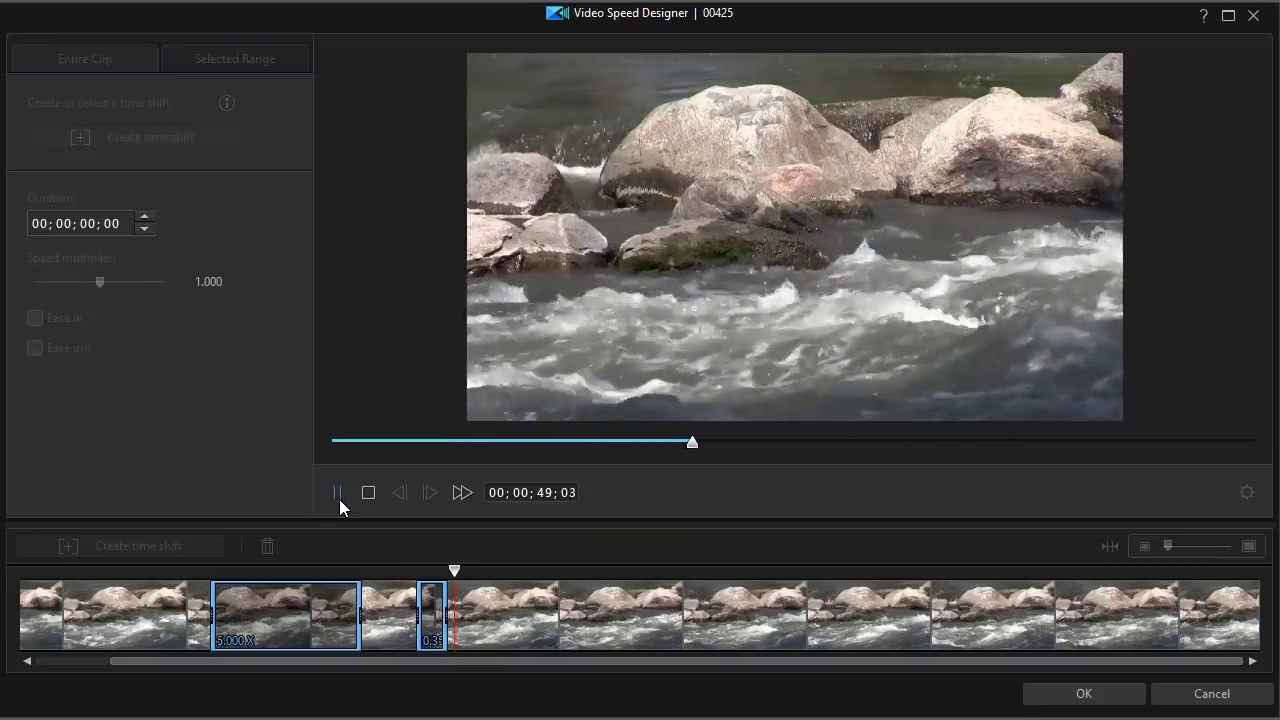
left_click(1083, 697)
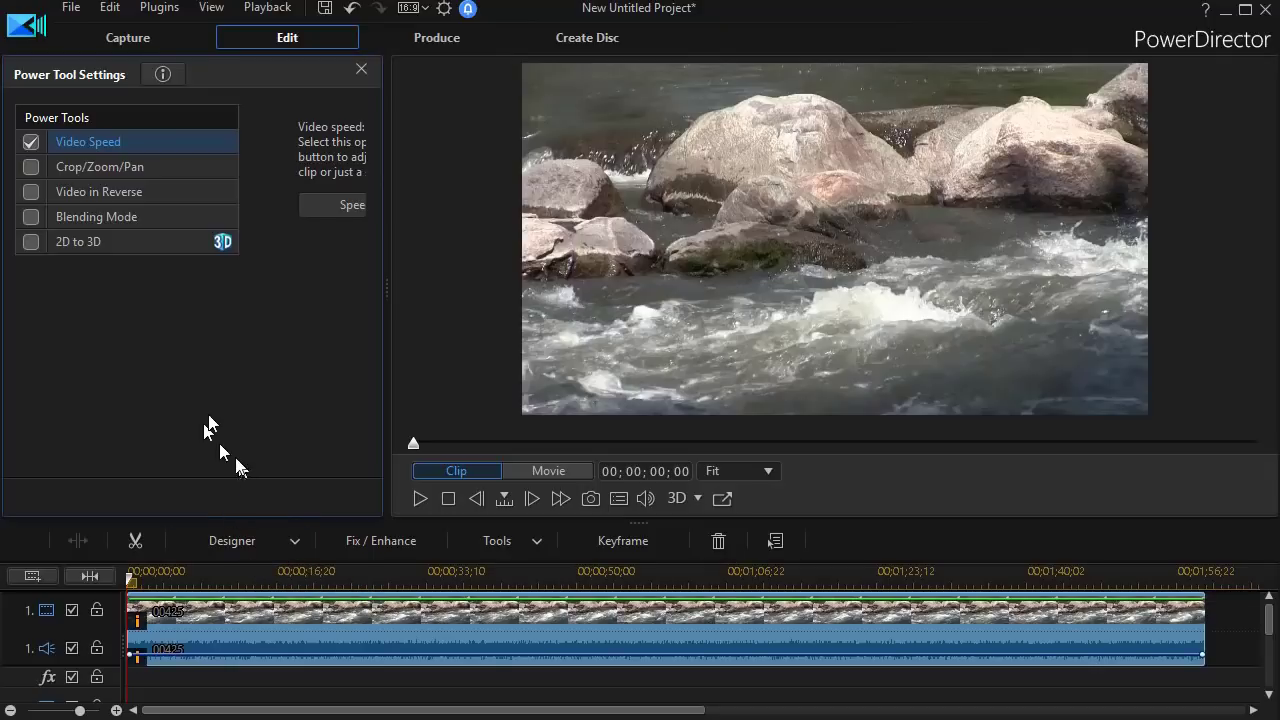
left_click(361, 72)
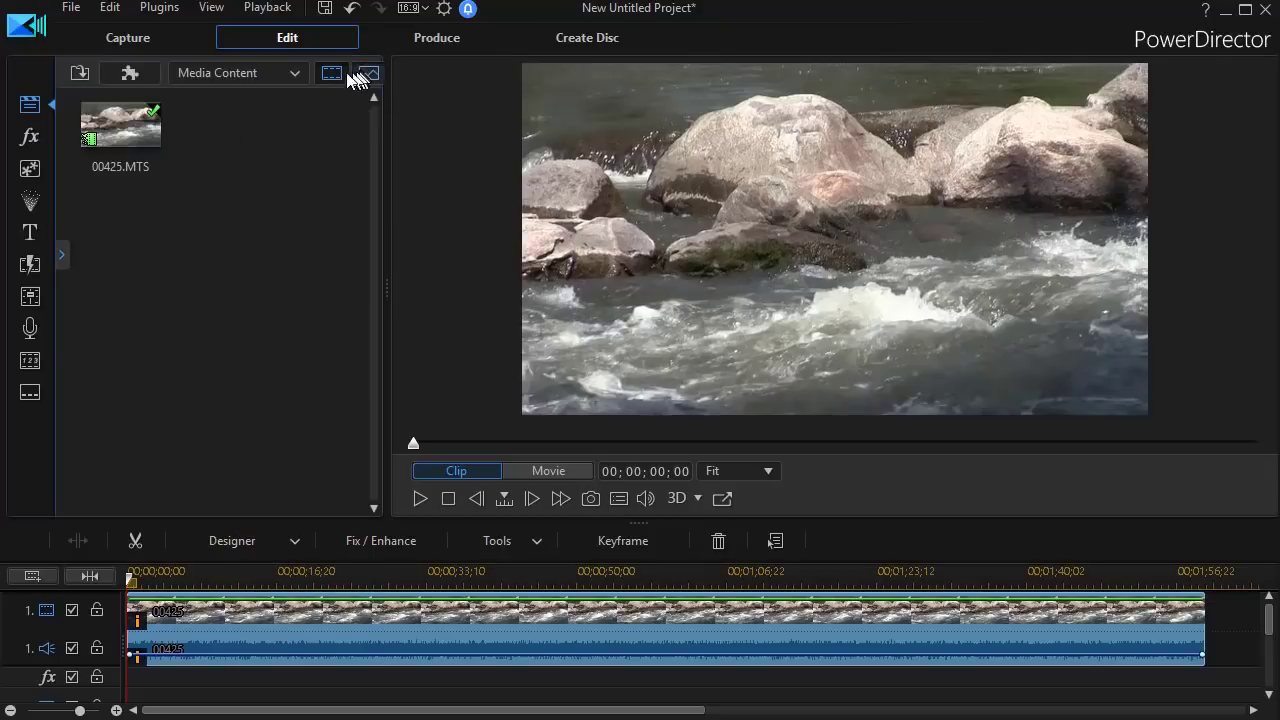
Unlink the 00425 clip's video and audio, and delete its audio from track 1
right_click(483, 634)
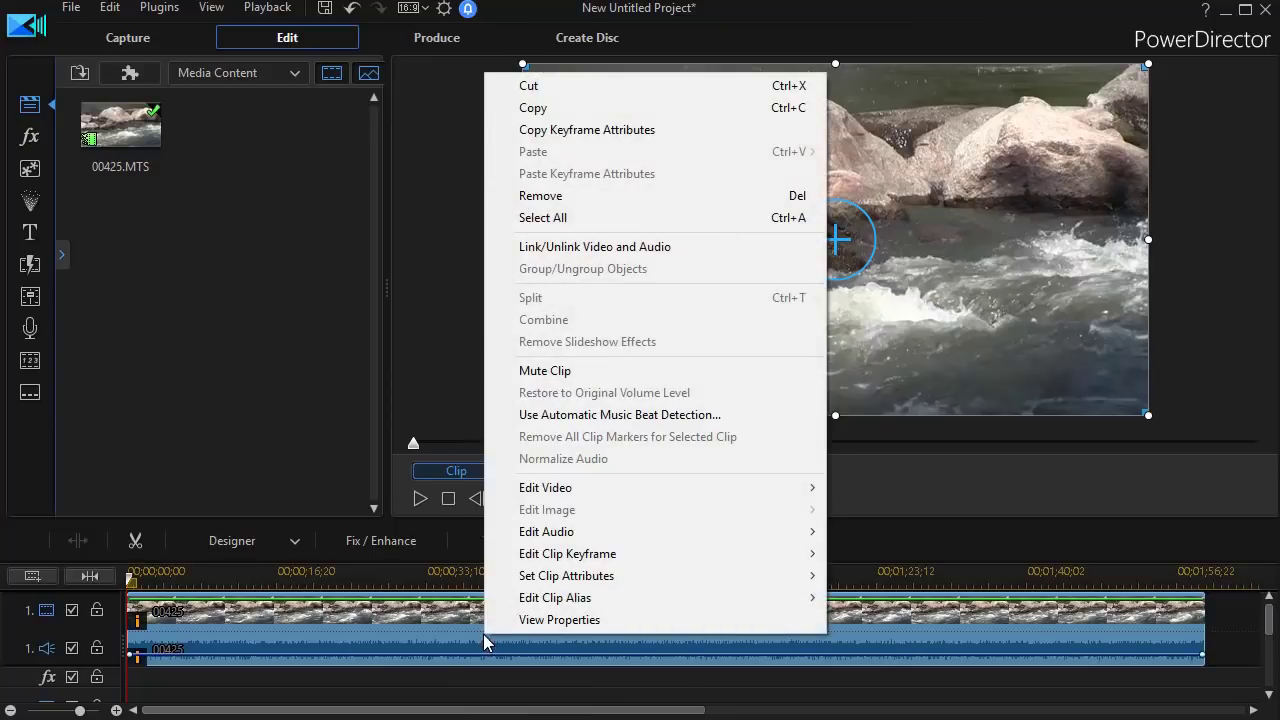
left_click(570, 247)
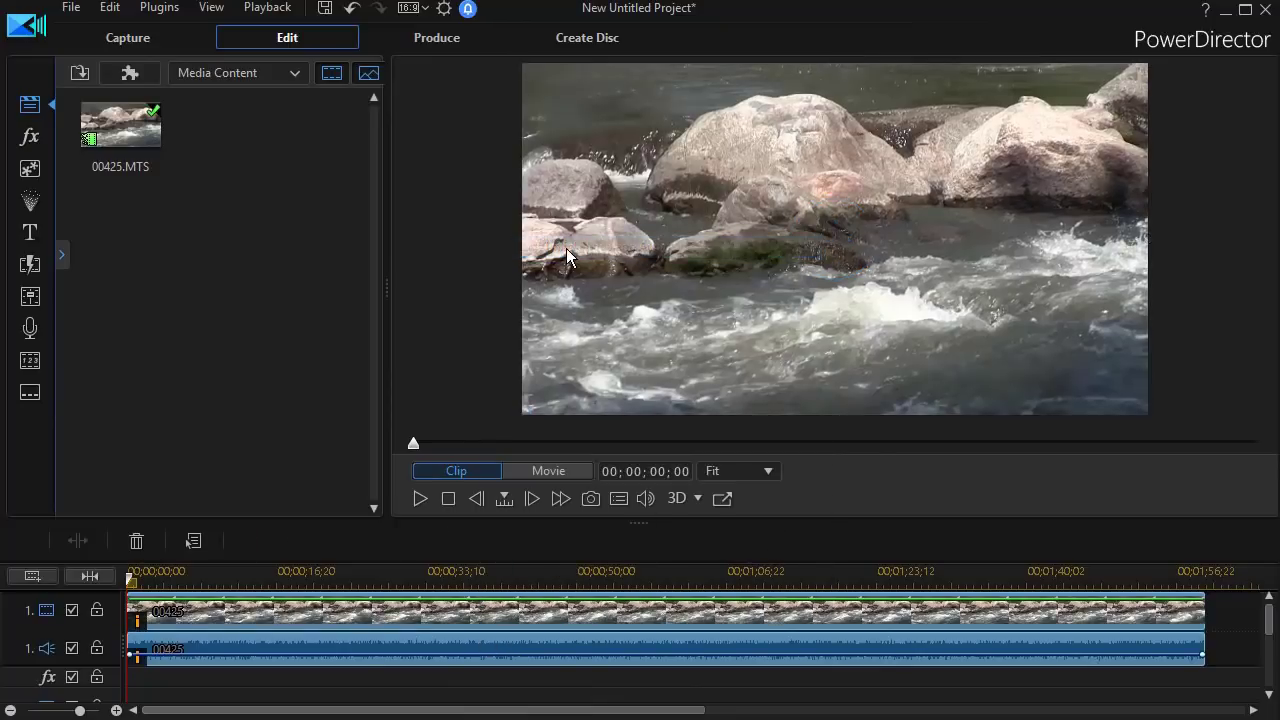
left_click(553, 651)
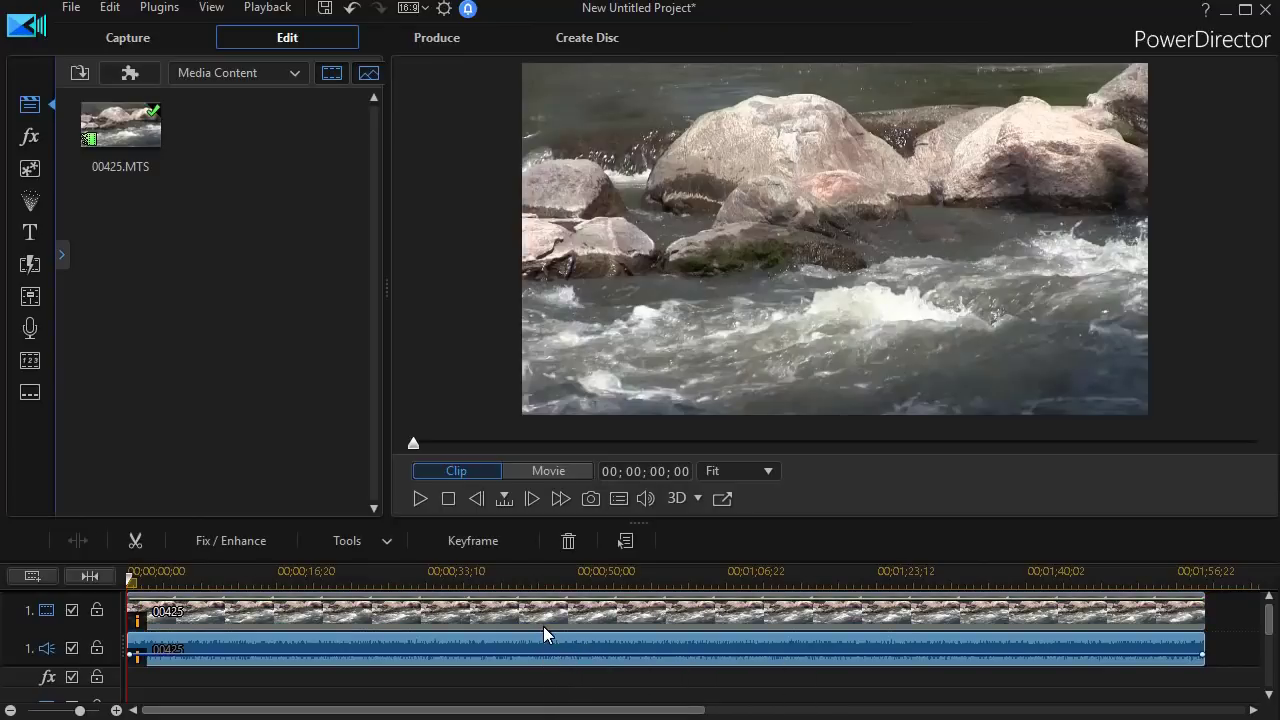
key("Delete")
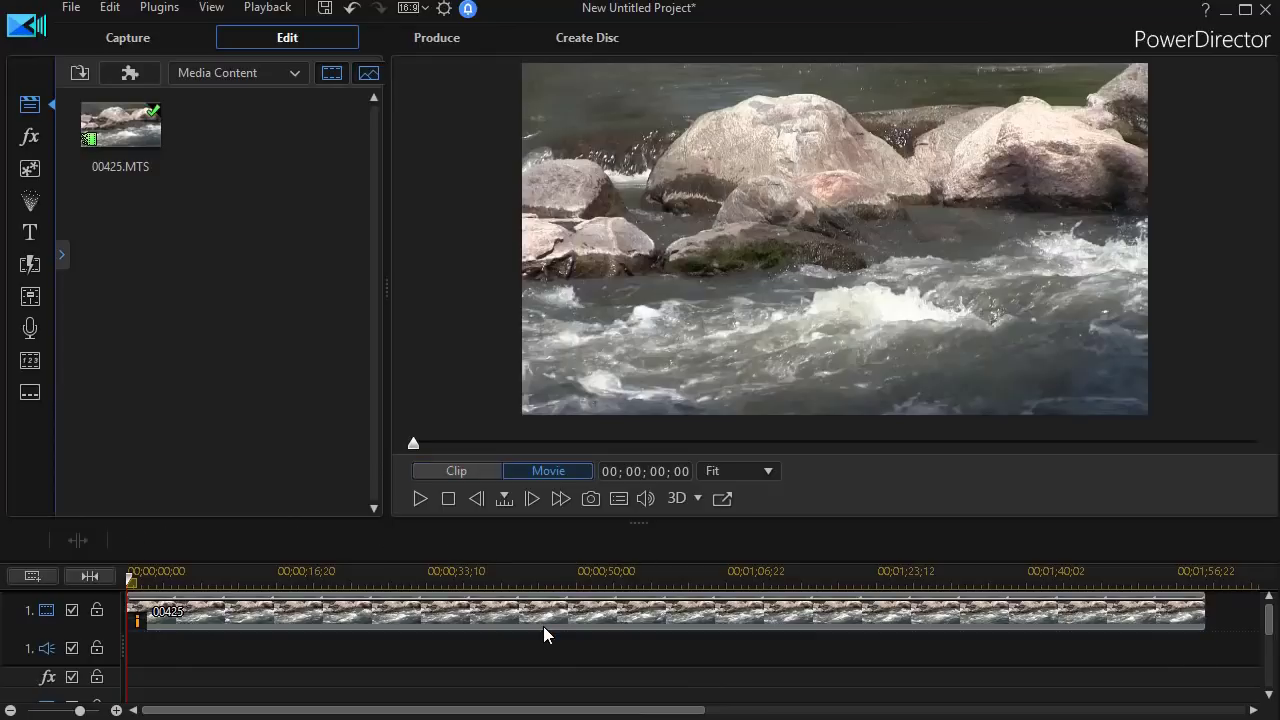
Add 00425.MTS from the media library to the start of track 2 and unlink its video and audio
left_click_drag(125, 122, 90, 680)
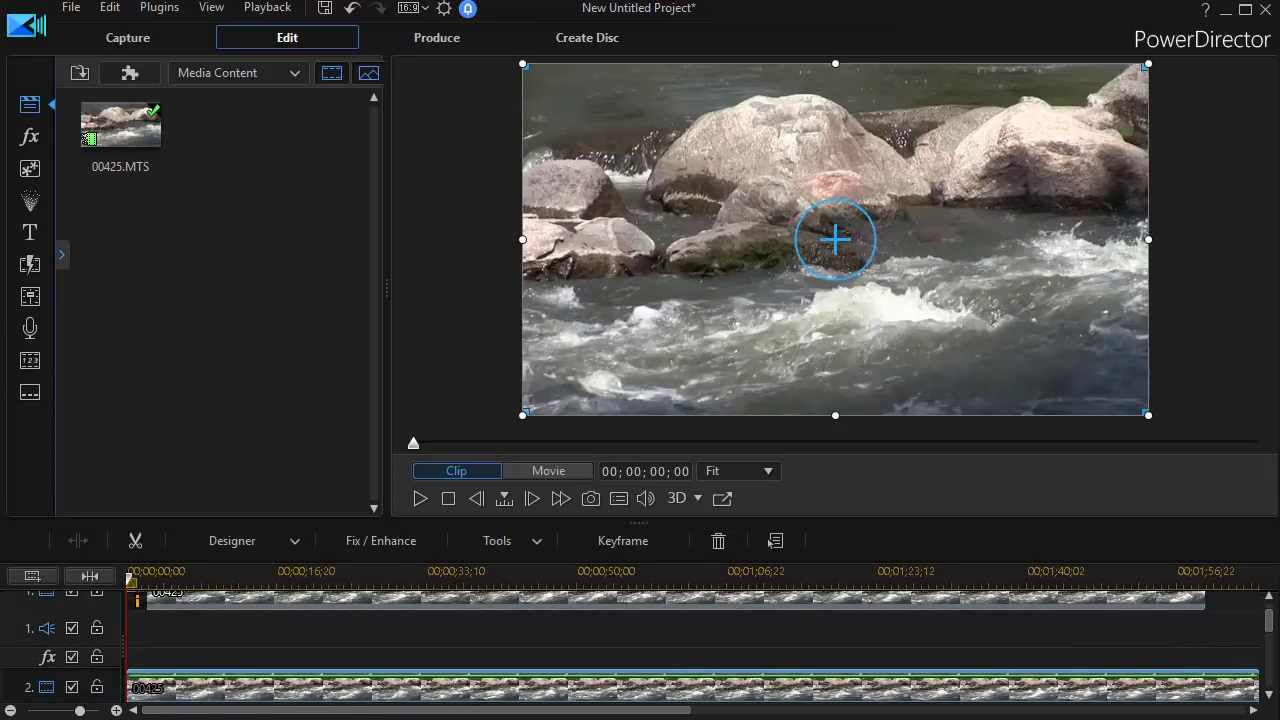
right_click(624, 684)
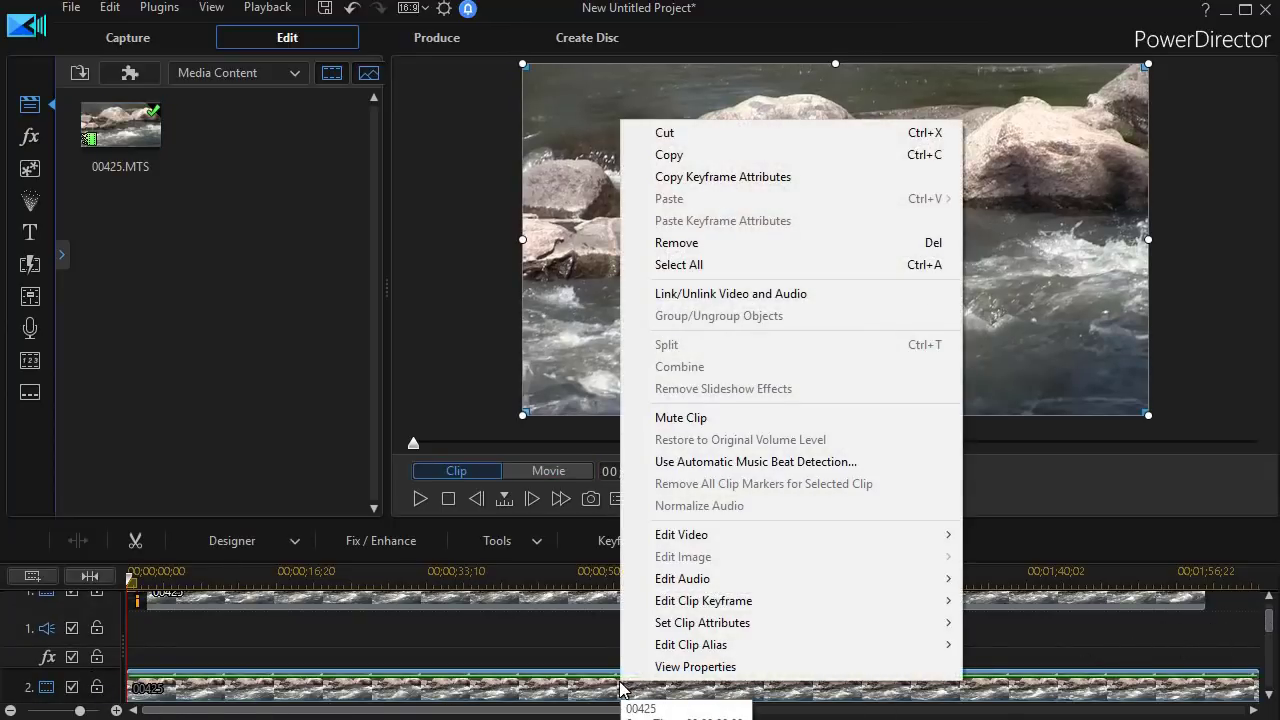
left_click(729, 293)
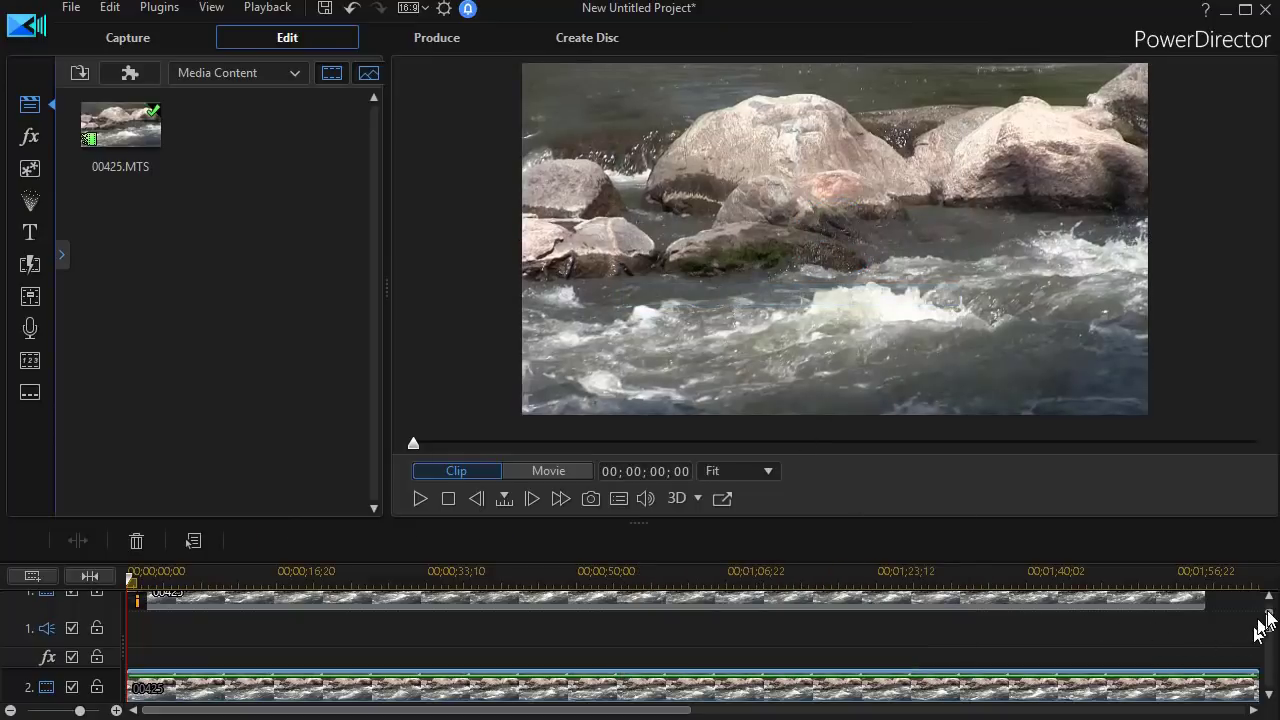
scroll(1268, 612, "down", 1)
scroll(680, 667, "down", 1)
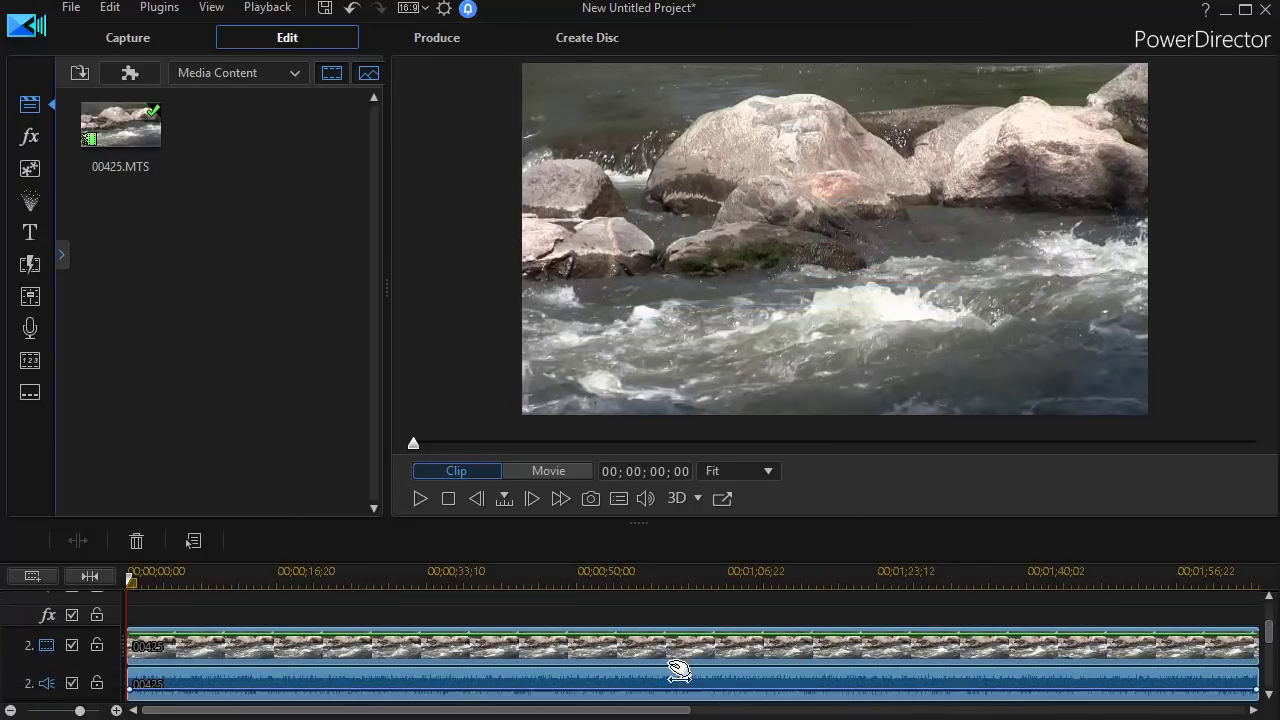
Delete the video part of the track 2 clip and move its original audio to the start of audio track 1
left_click(670, 657)
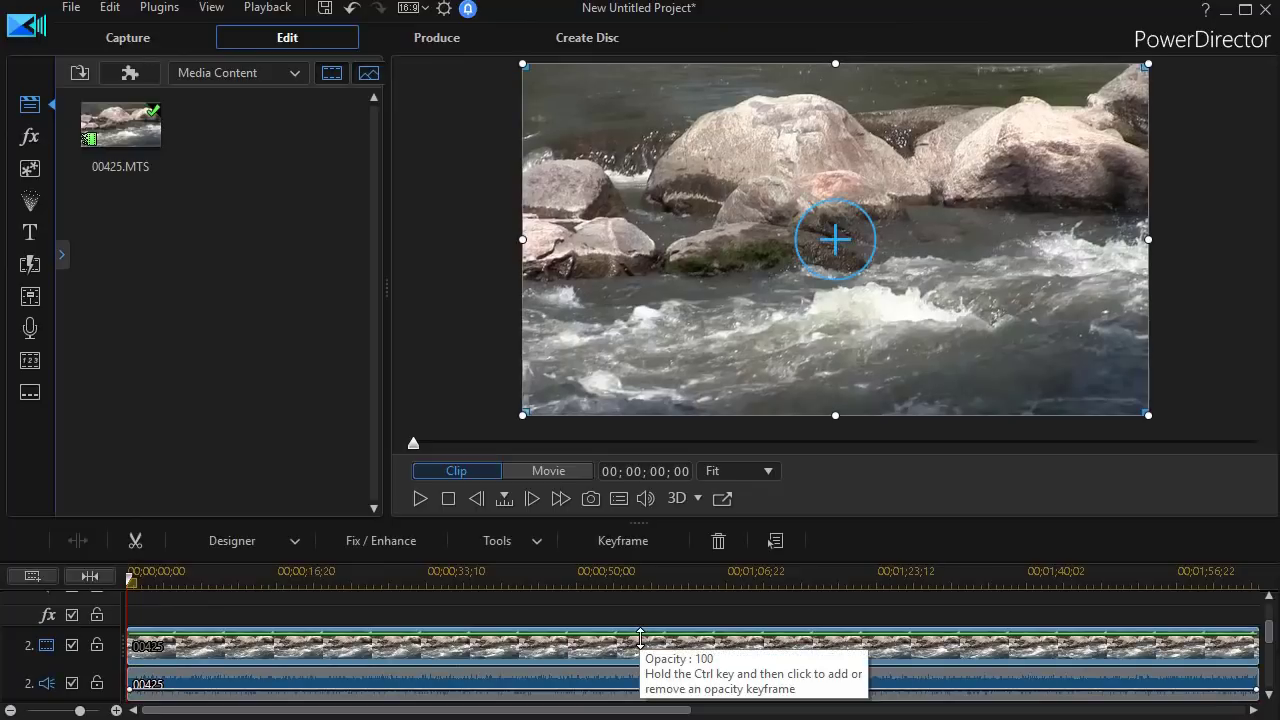
key("Delete")
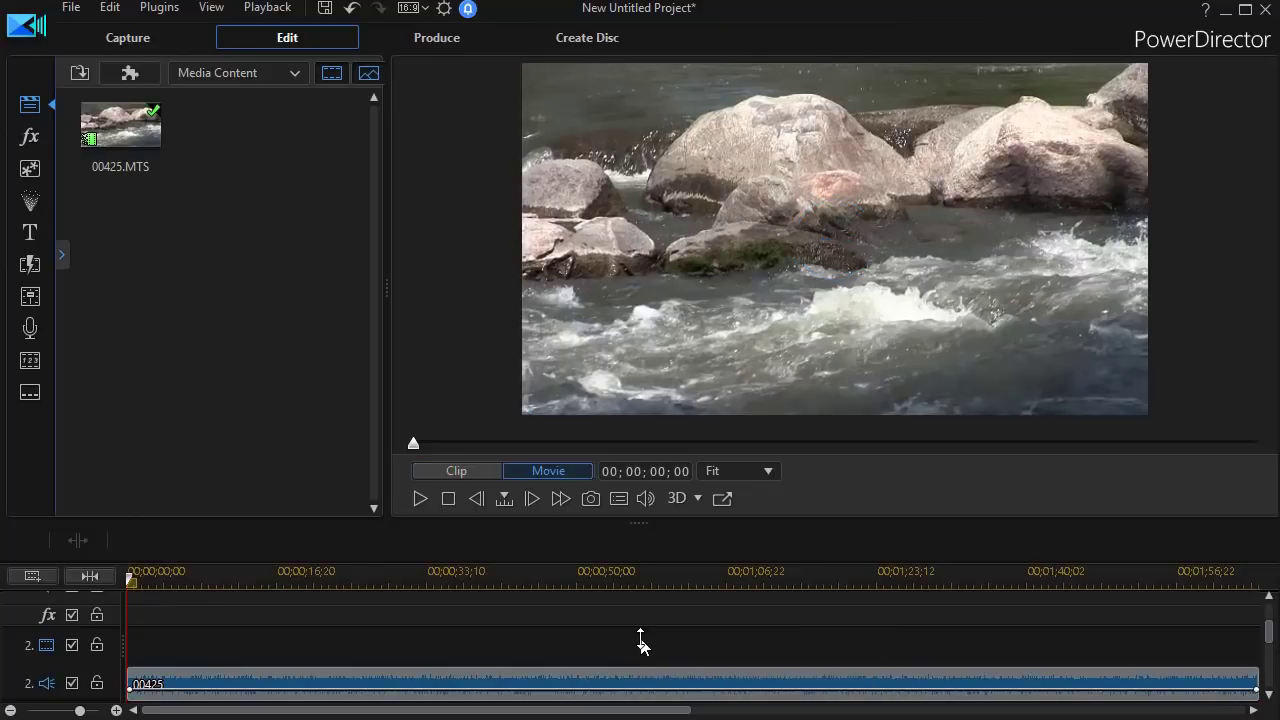
left_click(593, 675)
left_click_drag(593, 675, 523, 637)
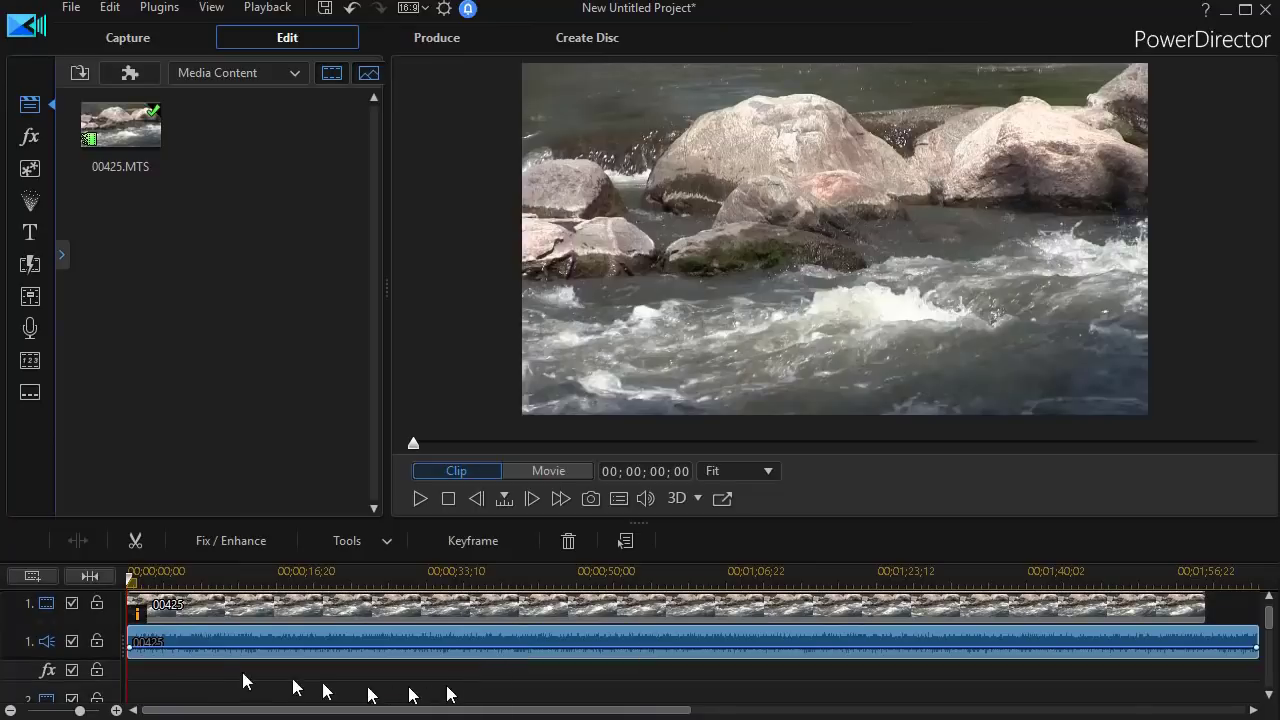